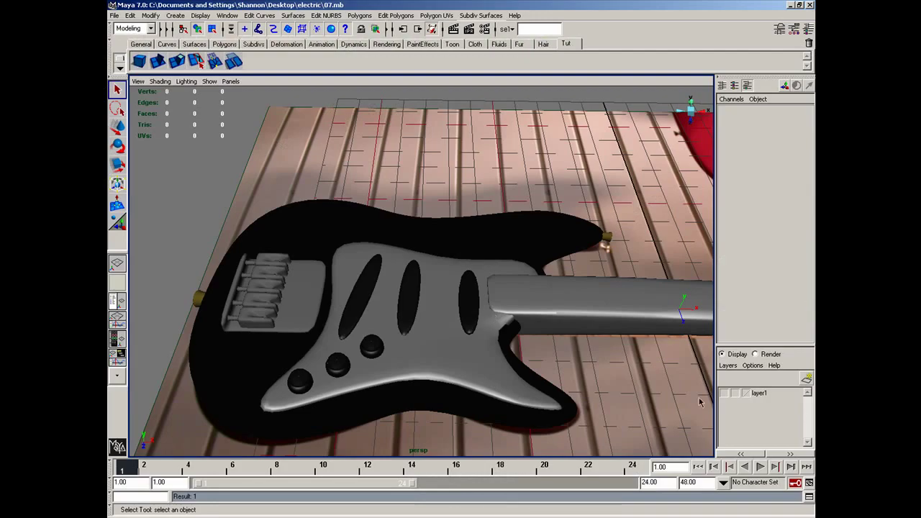
Make layer1 visible and inspect the small screw cylinders on the pickguard.
{"action": "left_click", "coordinate": [724, 393]}
{"action": "left_click_drag", "start_coordinate": [648, 406], "coordinate": [304, 407], "text": "alt"}
{"action": "right_click_drag", "start_coordinate": [304, 408], "coordinate": [387, 315], "text": "alt"}
{"action": "middle_click_drag", "start_coordinate": [387, 315], "coordinate": [366, 316], "text": "alt"}
{"action": "scroll", "coordinate": [436, 316], "scroll_direction": "up", "scroll_amount": 3}
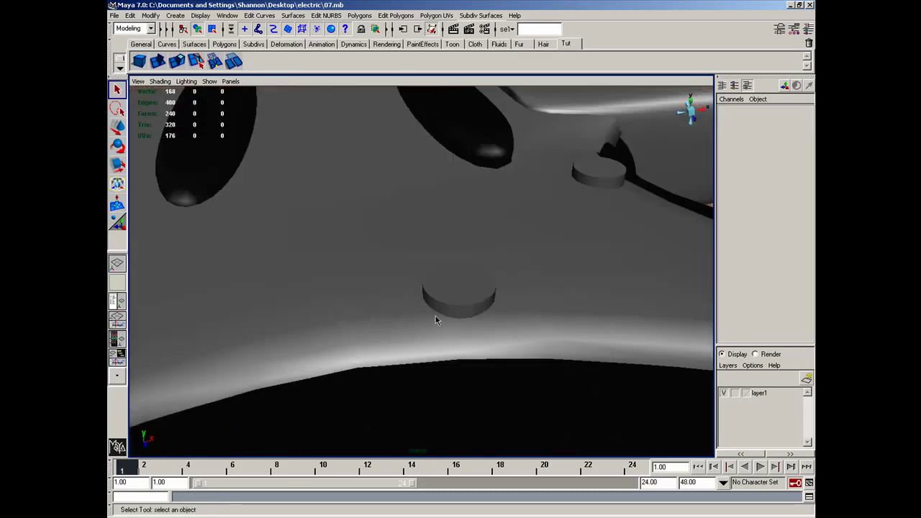
{"action": "middle_click_drag", "start_coordinate": [435, 316], "coordinate": [384, 314], "text": "alt"}
{"action": "scroll", "coordinate": [386, 314], "scroll_direction": "down", "scroll_amount": 5}
{"action": "scroll", "coordinate": [391, 316], "scroll_direction": "down", "scroll_amount": 5}
{"action": "left_click_drag", "start_coordinate": [392, 316], "coordinate": [437, 314], "text": "alt"}
Frame a pickguard screw, turn on X-ray shading, and compare the body and neck with the reference photo.
{"action": "left_click", "coordinate": [353, 415]}
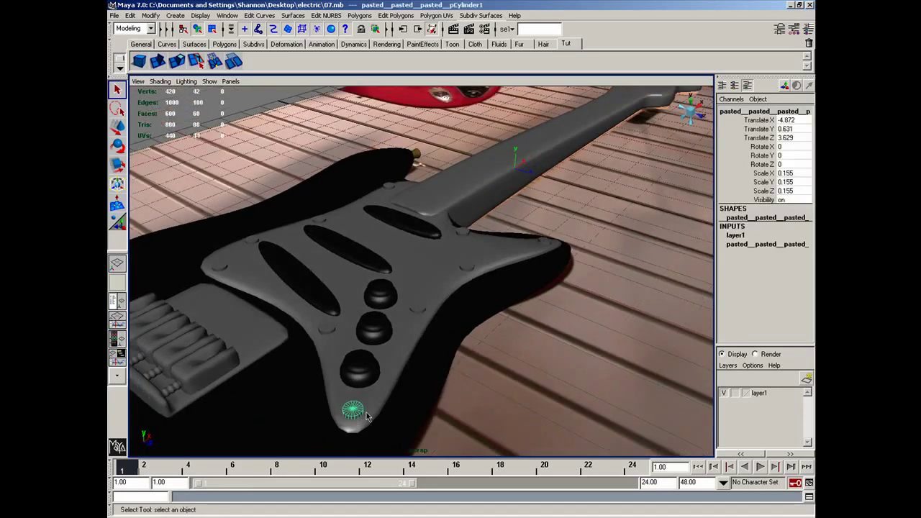
{"action": "key", "text": "f"}
{"action": "left_click", "coordinate": [160, 81]}
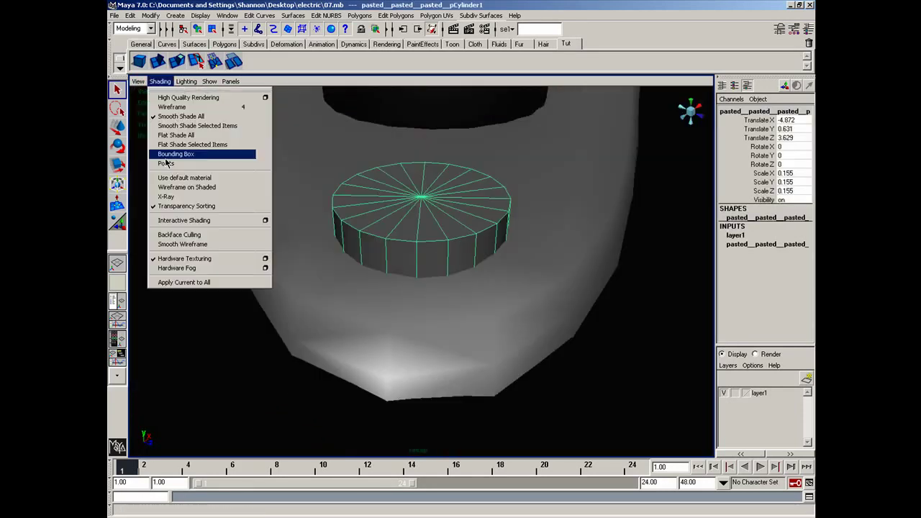
{"action": "left_click", "coordinate": [166, 197]}
{"action": "mouse_move", "coordinate": [371, 254]}
{"action": "left_mouse_down", "text": "alt"}
{"action": "mouse_move", "coordinate": [382, 261]}
{"action": "mouse_move", "coordinate": [358, 247]}
{"action": "mouse_move", "coordinate": [364, 221]}
{"action": "mouse_move", "coordinate": [451, 257]}
{"action": "mouse_move", "coordinate": [353, 237]}
{"action": "mouse_move", "coordinate": [308, 278]}
{"action": "left_mouse_up", "text": "alt"}
{"action": "left_click_drag", "start_coordinate": [372, 288], "coordinate": [418, 301], "text": "alt"}
{"action": "right_click_drag", "start_coordinate": [419, 301], "coordinate": [403, 274], "text": "alt"}
{"action": "left_click_drag", "start_coordinate": [402, 274], "coordinate": [392, 290], "text": "alt"}
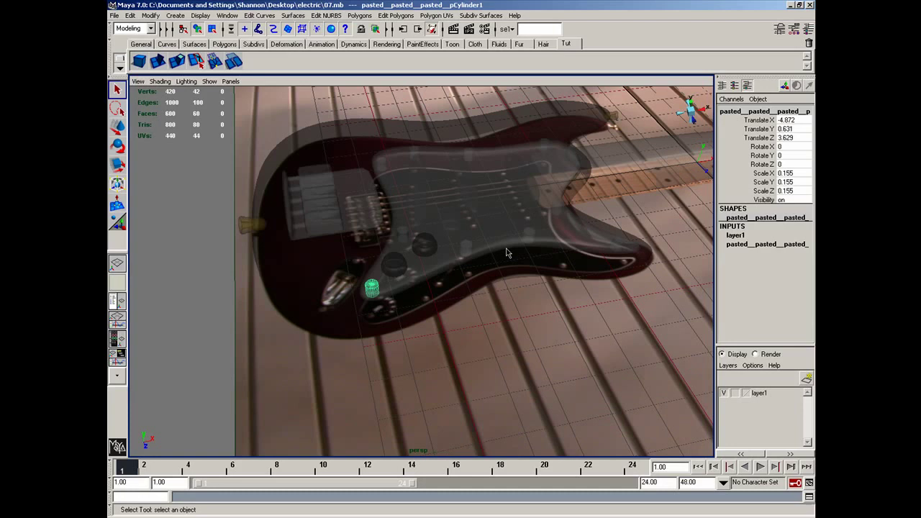
{"action": "left_click_drag", "start_coordinate": [507, 252], "coordinate": [497, 281], "text": "alt"}
{"action": "middle_click_drag", "start_coordinate": [497, 281], "coordinate": [440, 301], "text": "alt"}
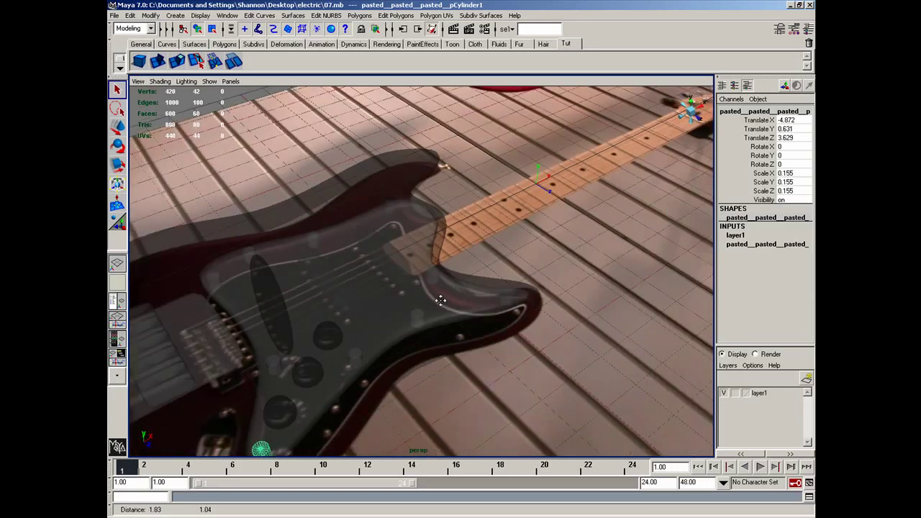
{"action": "right_click_drag", "start_coordinate": [441, 300], "coordinate": [394, 234], "text": "alt"}
{"action": "middle_click_drag", "start_coordinate": [395, 235], "coordinate": [351, 290], "text": "alt"}
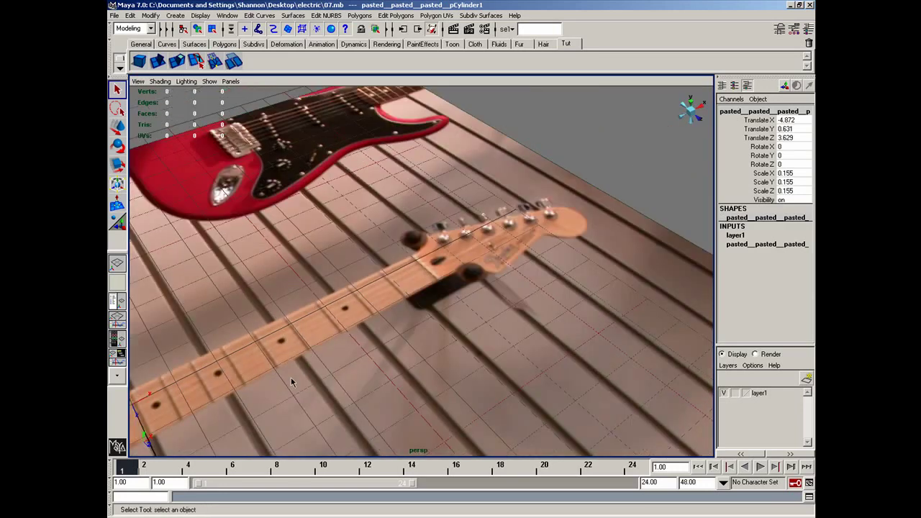
{"action": "right_click_drag", "start_coordinate": [292, 381], "coordinate": [329, 362], "text": "alt"}
Select the guitar neck and turn off X-ray shading.
{"action": "left_click", "coordinate": [342, 288]}
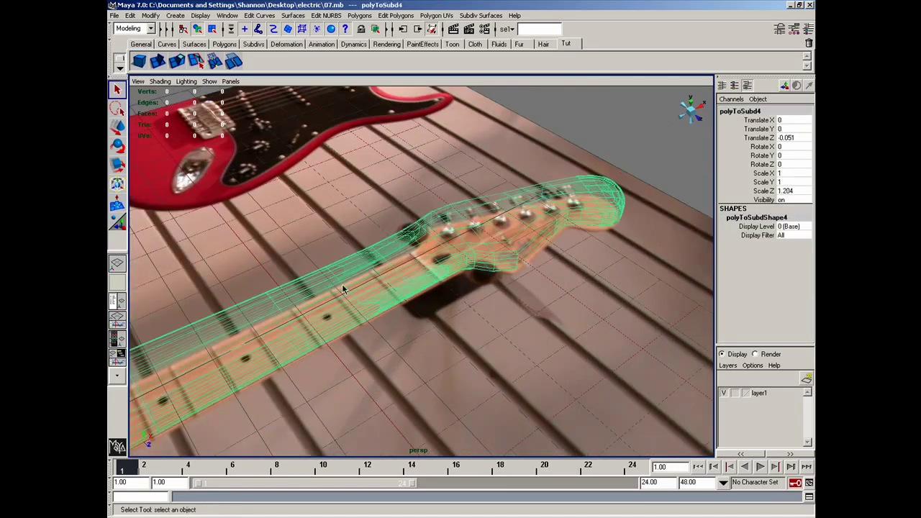
{"action": "left_click", "coordinate": [159, 82]}
{"action": "left_click", "coordinate": [204, 197]}
{"action": "left_click", "coordinate": [394, 214]}
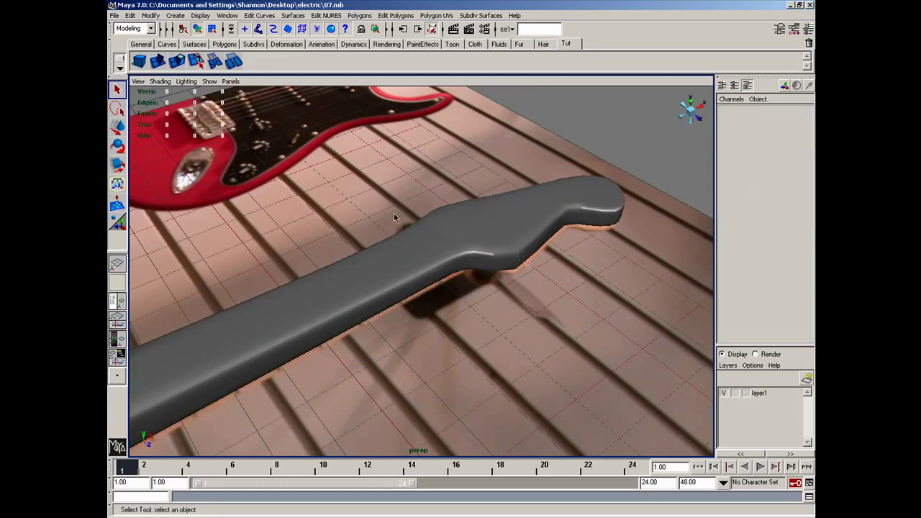
Set the neck's subdivision display smoothness to 3.
{"action": "left_click_drag", "start_coordinate": [467, 225], "coordinate": [459, 238], "text": "alt"}
{"action": "left_click", "coordinate": [429, 228]}
{"action": "key", "text": "3"}
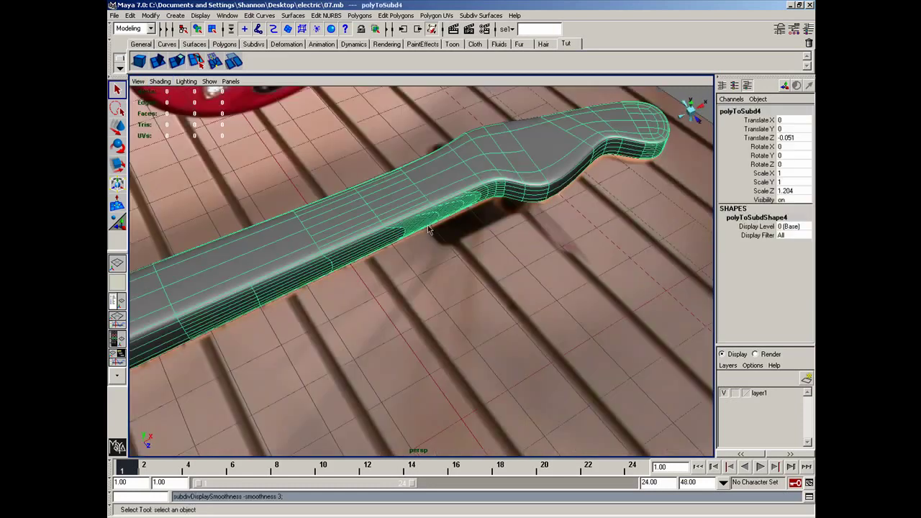
{"action": "left_click", "coordinate": [429, 262]}
Preview the neck at display smoothness 1 and return it to smoothness 3.
{"action": "left_click_drag", "start_coordinate": [439, 276], "coordinate": [374, 248], "text": "alt"}
{"action": "left_click", "coordinate": [373, 249]}
{"action": "key", "text": "1"}
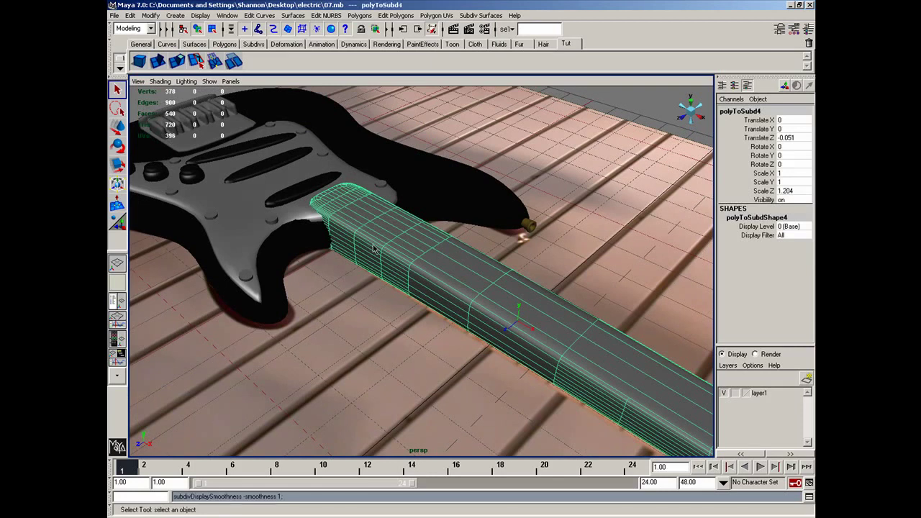
{"action": "left_click", "coordinate": [536, 226]}
{"action": "left_click", "coordinate": [565, 241]}
{"action": "mouse_move", "coordinate": [565, 241]}
{"action": "left_mouse_down", "text": "alt"}
{"action": "mouse_move", "coordinate": [535, 251]}
{"action": "mouse_move", "coordinate": [588, 272]}
{"action": "mouse_move", "coordinate": [551, 244]}
{"action": "left_mouse_up", "text": "alt"}
{"action": "left_click", "coordinate": [484, 189]}
{"action": "key", "text": "3"}
{"action": "left_click", "coordinate": [576, 257]}
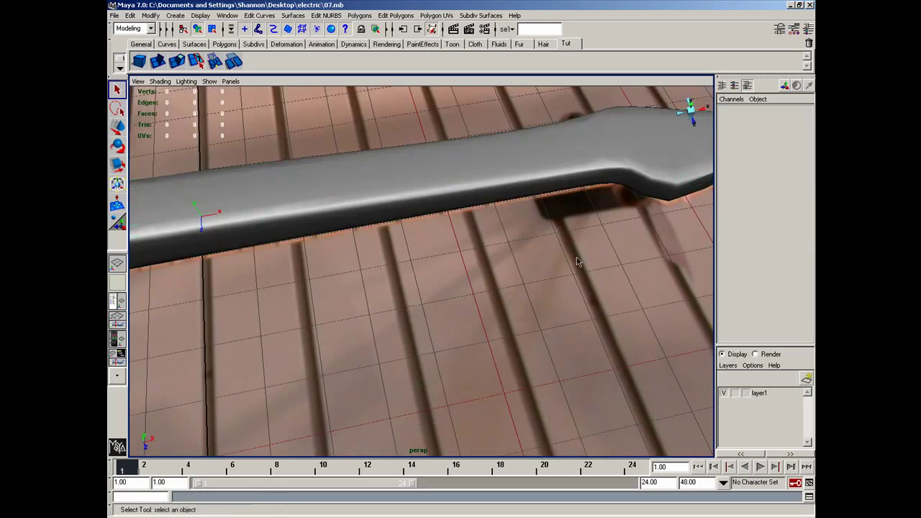
Turn on X-ray shading to show the frets of the reference photo through the neck.
{"action": "middle_click_drag", "start_coordinate": [434, 286], "coordinate": [293, 331], "text": "alt"}
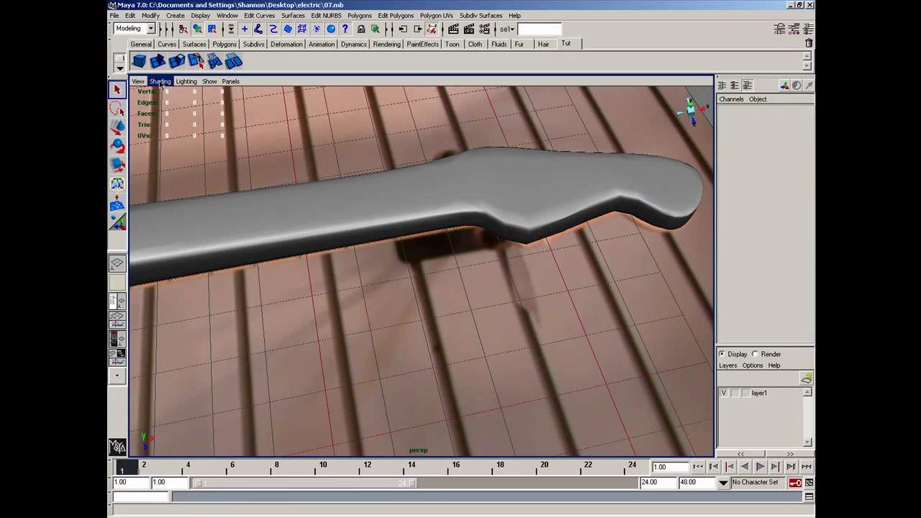
{"action": "left_click", "coordinate": [159, 81]}
{"action": "left_click", "coordinate": [216, 199]}
{"action": "right_click_drag", "start_coordinate": [216, 199], "coordinate": [430, 215], "text": "alt"}
{"action": "middle_click_drag", "start_coordinate": [430, 215], "coordinate": [508, 214], "text": "alt"}
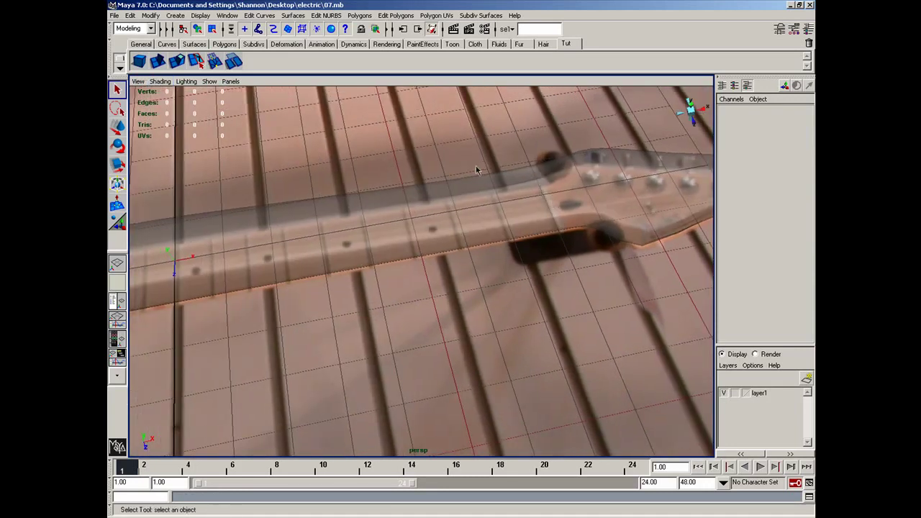
Create a polygon cube for the fret bar and switch to the top view.
{"action": "left_click", "coordinate": [176, 15]}
{"action": "mouse_move", "coordinate": [212, 44]}
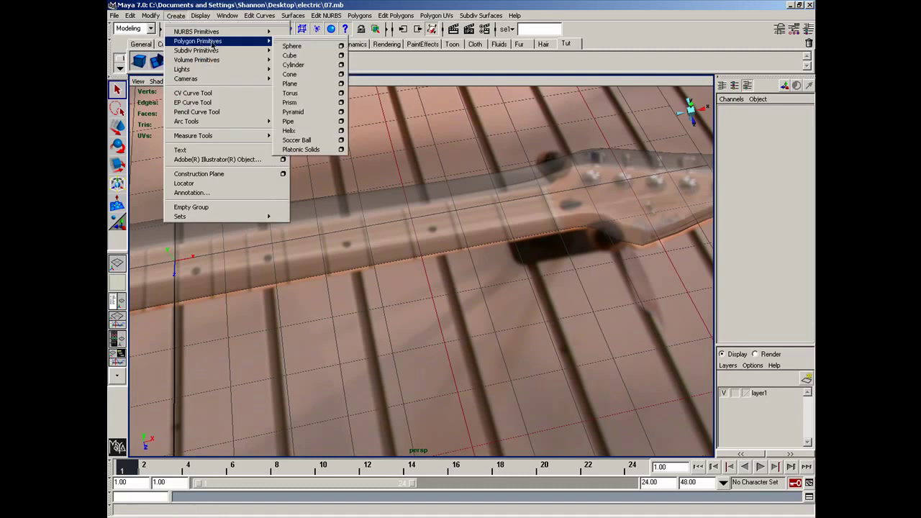
{"action": "left_click", "coordinate": [291, 55]}
{"action": "key", "text": "space"}
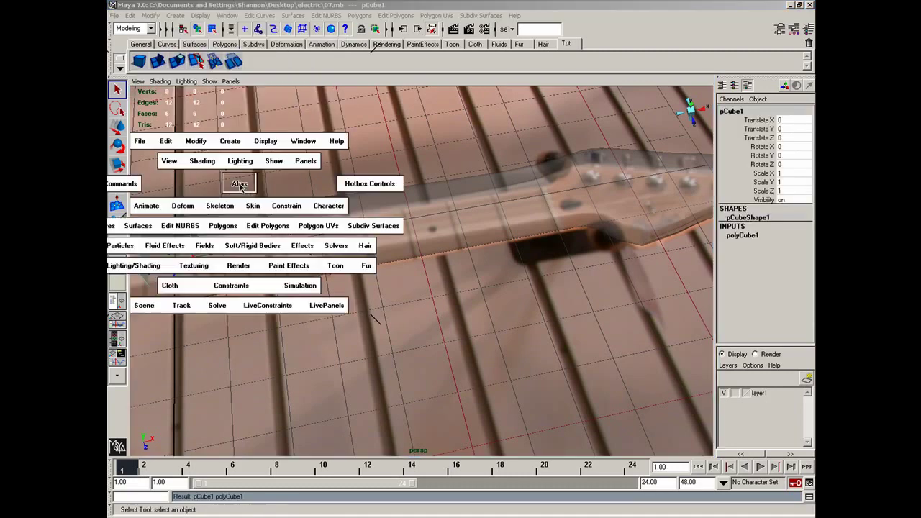
{"action": "left_click_drag", "start_coordinate": [239, 184], "coordinate": [202, 183]}
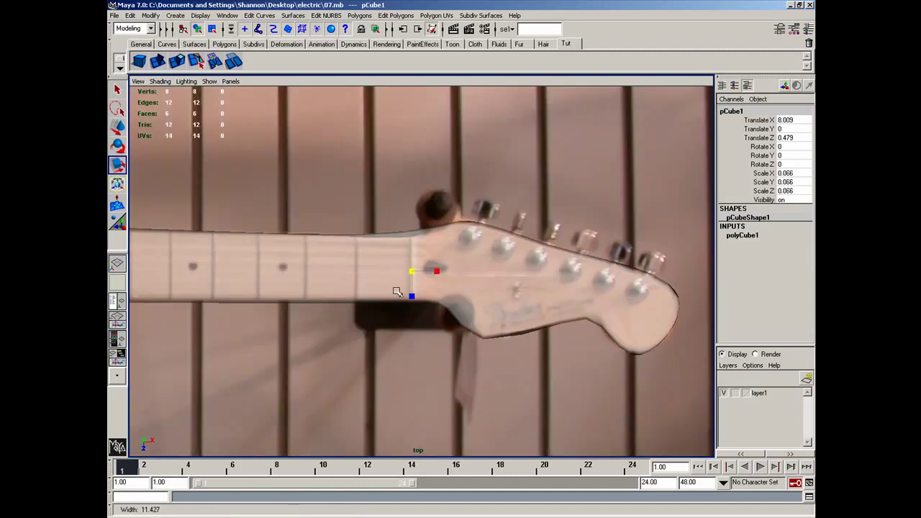
Stretch the cube across the neck at the nut to a Z scale of about 1.22 and centre it at Z about 0.437.
{"action": "left_click_drag", "start_coordinate": [411, 295], "coordinate": [410, 384]}
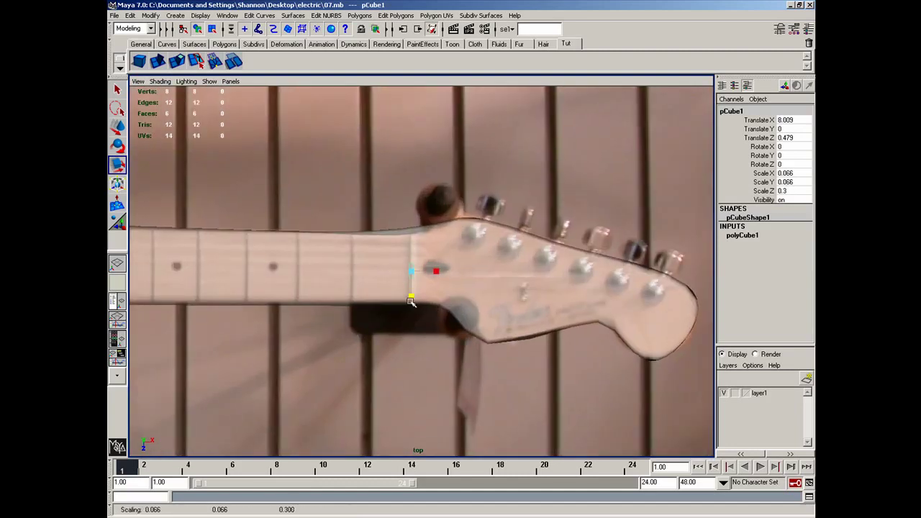
{"action": "left_click_drag", "start_coordinate": [411, 302], "coordinate": [409, 373]}
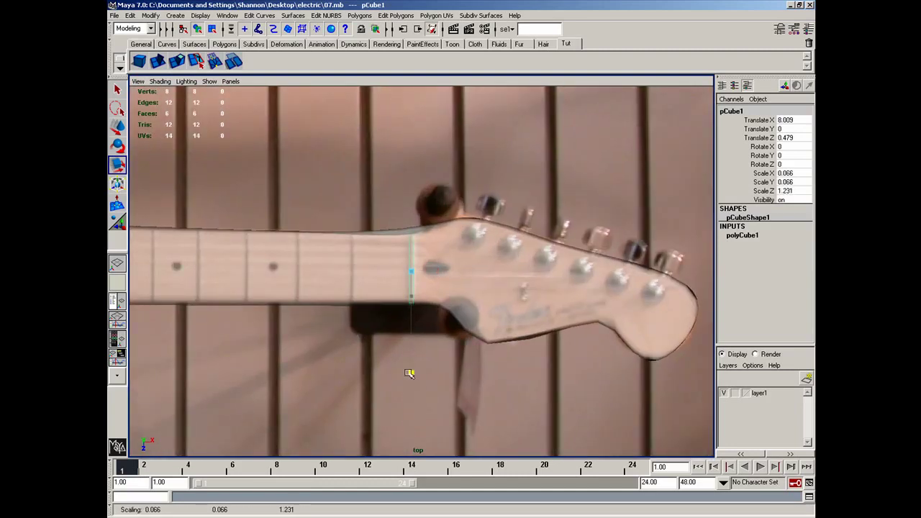
{"action": "key", "text": "w"}
{"action": "left_click_drag", "start_coordinate": [415, 266], "coordinate": [414, 289]}
In the front view, raise the bar onto the neck's upper surface at Y about 0.707.
{"action": "key", "text": "space"}
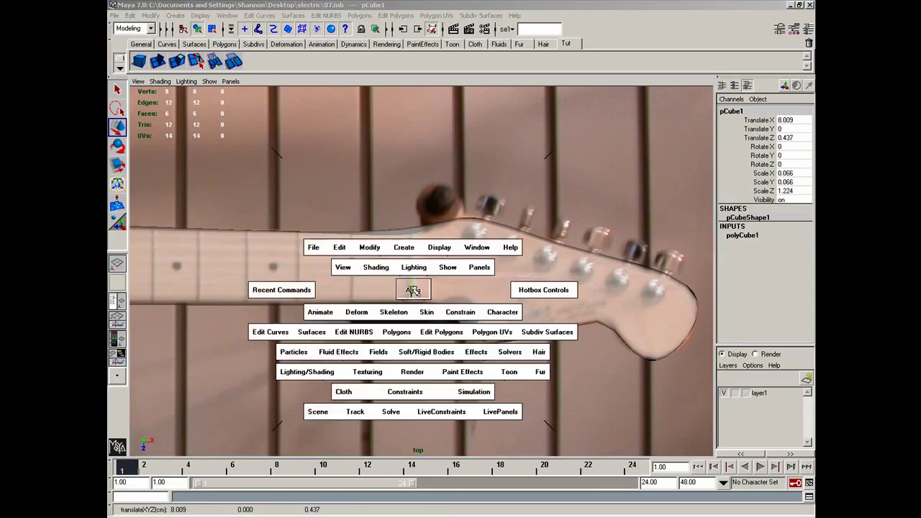
{"action": "key", "text": "space"}
{"action": "left_click_drag", "start_coordinate": [414, 290], "coordinate": [409, 332]}
{"action": "key", "text": "space"}
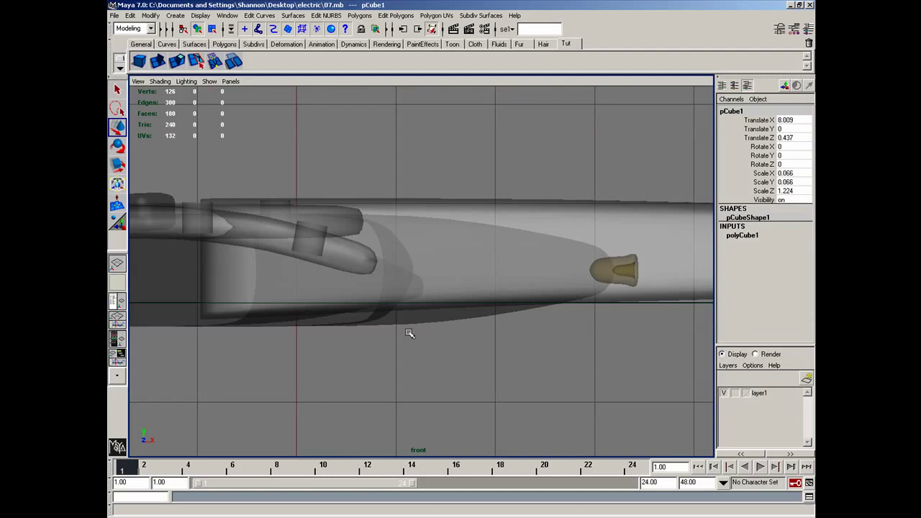
{"action": "key", "text": "f"}
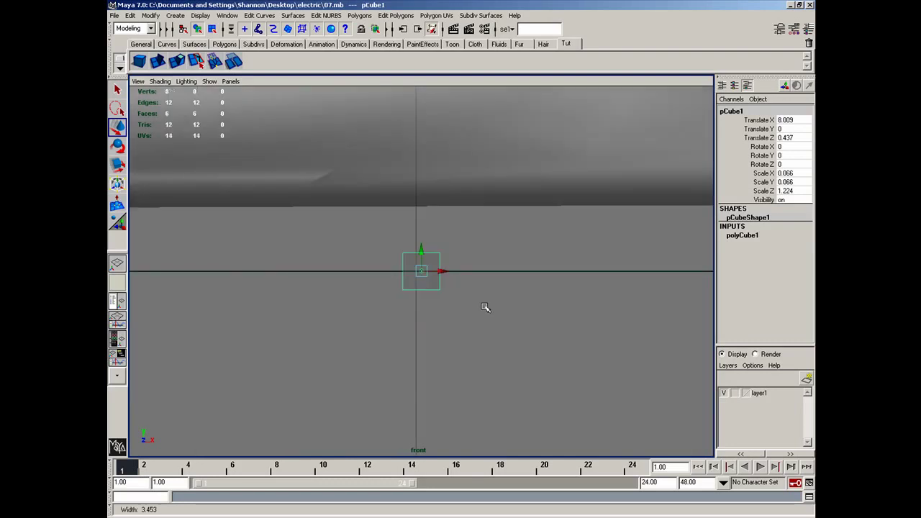
{"action": "scroll", "coordinate": [485, 308], "scroll_direction": "down", "scroll_amount": 5}
{"action": "left_click_drag", "start_coordinate": [424, 252], "coordinate": [424, 214]}
{"action": "scroll", "coordinate": [443, 250], "scroll_direction": "up", "scroll_amount": 4}
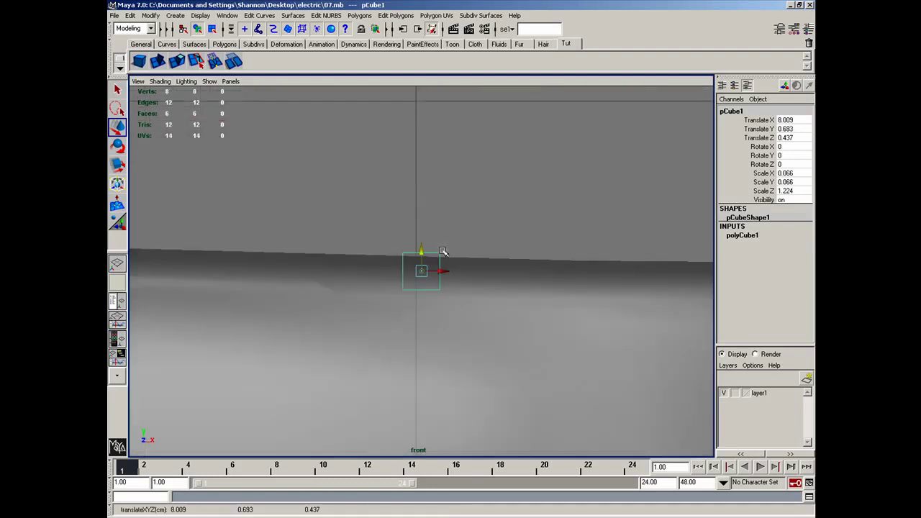
{"action": "left_click_drag", "start_coordinate": [422, 254], "coordinate": [422, 249]}
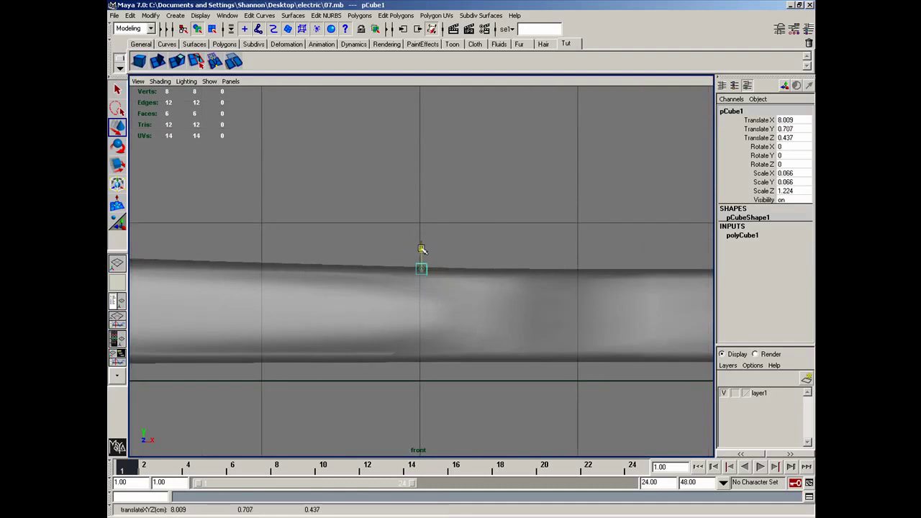
Duplicate the nut bar, move the copy about 1.11 toward the body onto the next fret line, and raise it about 0.035.
{"action": "key", "text": "space"}
{"action": "left_click_drag", "start_coordinate": [398, 277], "coordinate": [393, 286]}
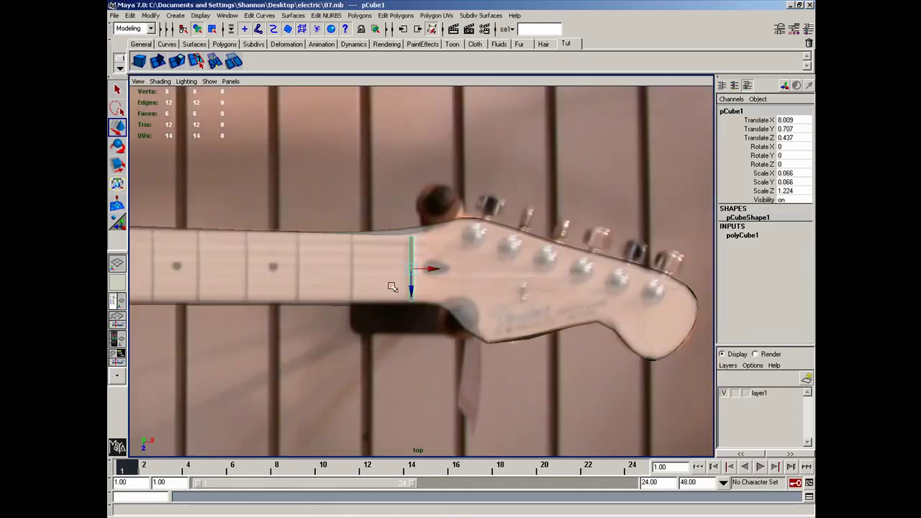
{"action": "key", "text": "ctrl+d"}
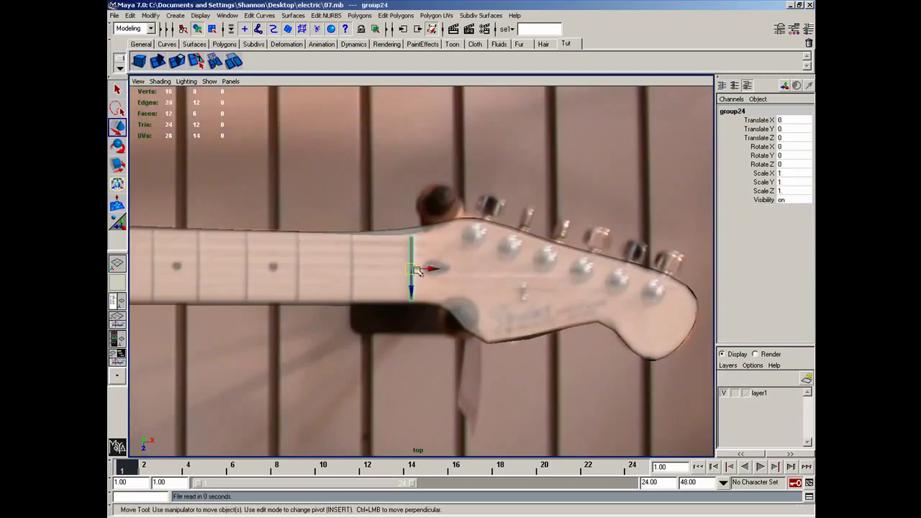
{"action": "left_click_drag", "start_coordinate": [413, 269], "coordinate": [356, 284]}
{"action": "key", "text": "space"}
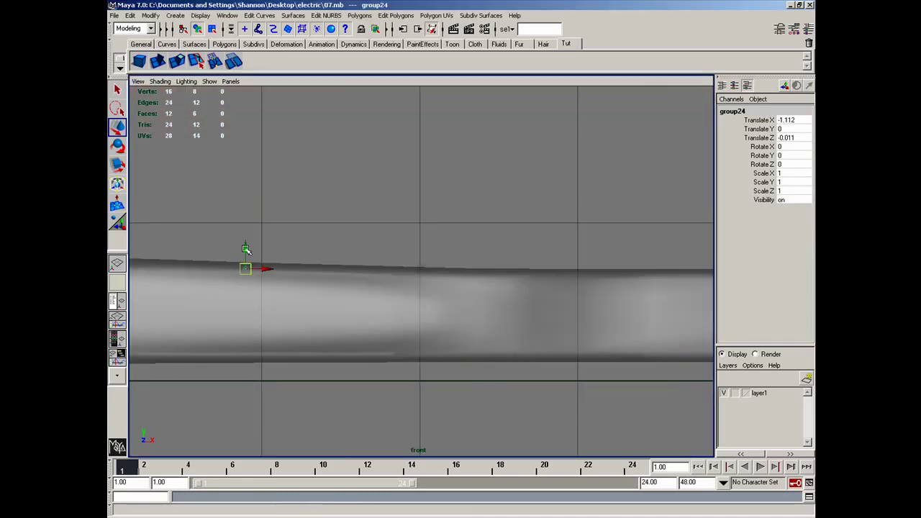
{"action": "left_click_drag", "start_coordinate": [246, 248], "coordinate": [247, 244]}
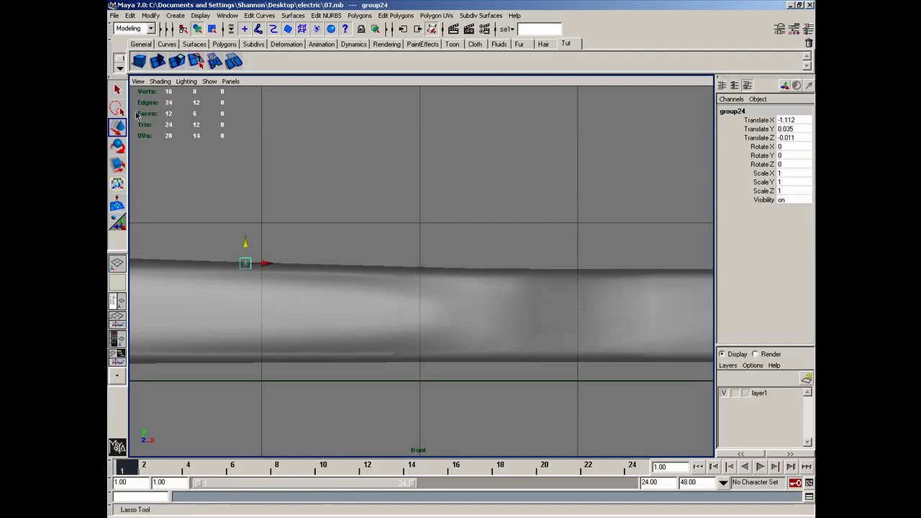
Duplicate the newest fret bar, shift the copy about 1.08 toward the body onto the next fret line, and raise it about 0.025.
{"action": "key", "text": "space"}
{"action": "left_click_drag", "start_coordinate": [201, 306], "coordinate": [191, 306]}
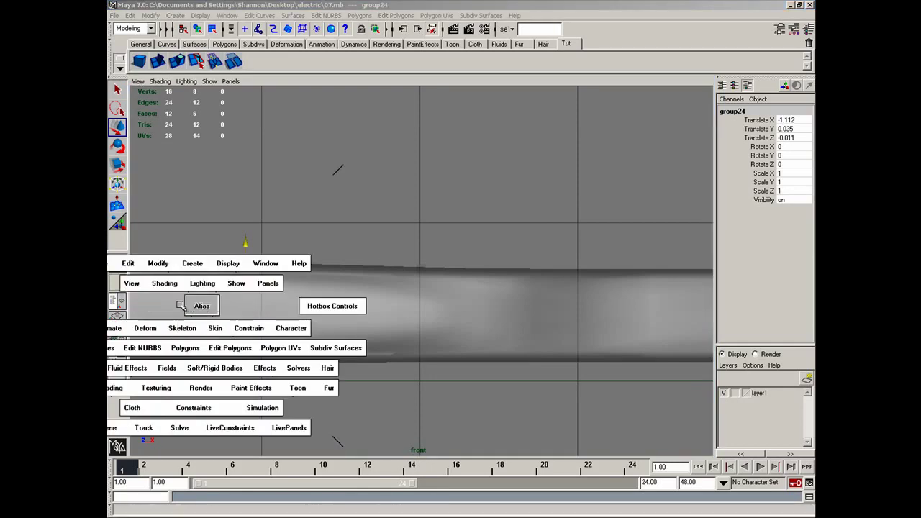
{"action": "key", "text": "ctrl+d"}
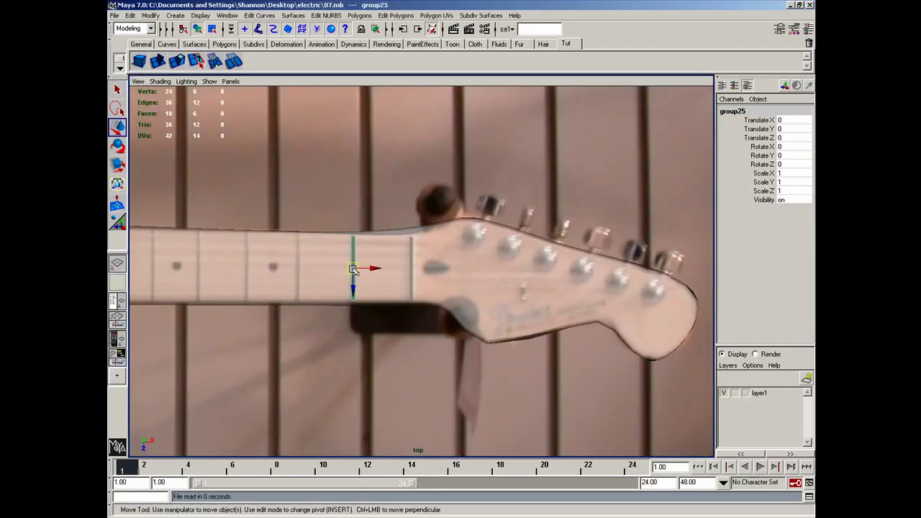
{"action": "left_click_drag", "start_coordinate": [347, 270], "coordinate": [283, 243]}
{"action": "key", "text": "space"}
{"action": "middle_click_drag", "start_coordinate": [281, 280], "coordinate": [380, 292], "text": "alt"}
{"action": "left_click_drag", "start_coordinate": [379, 256], "coordinate": [366, 263]}
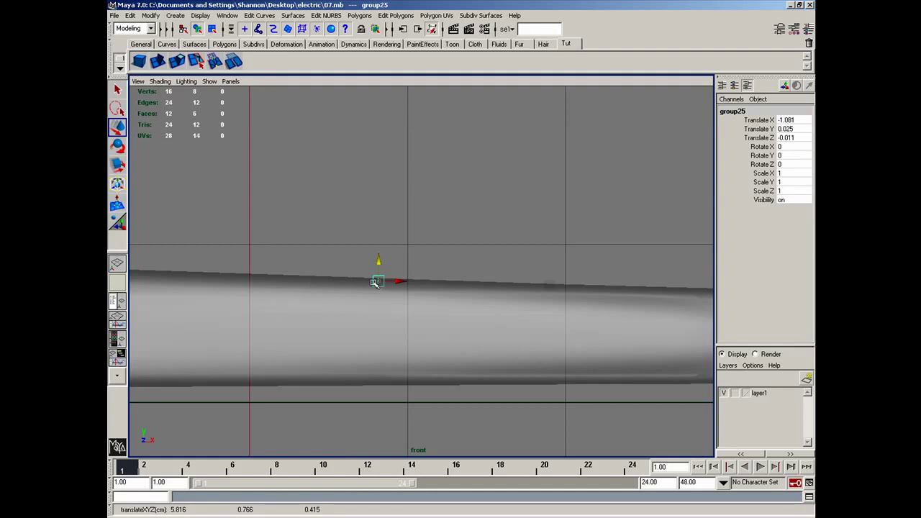
{"action": "key", "text": "q"}
Add another fret bar copy about 0.95 further toward the body and raise it about 0.025 onto the neck surface.
{"action": "key", "text": "space"}
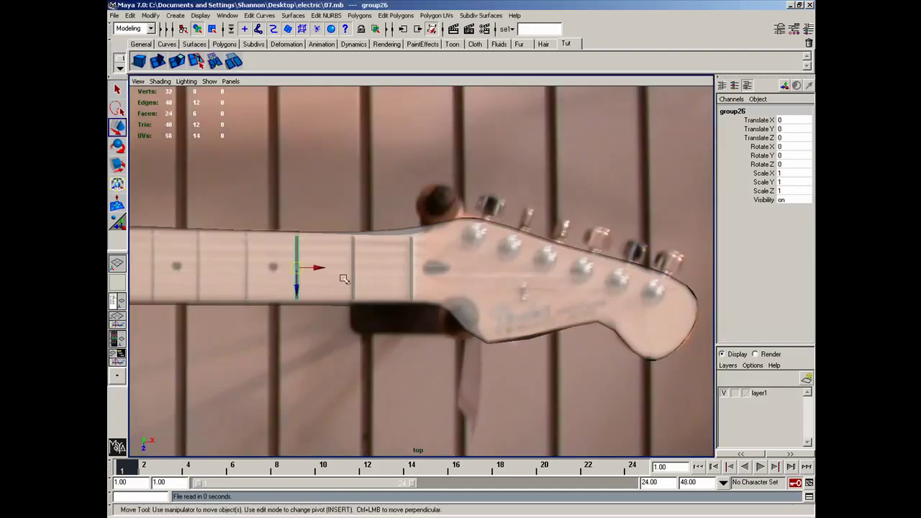
{"action": "left_click_drag", "start_coordinate": [303, 272], "coordinate": [242, 283]}
{"action": "key", "text": "space"}
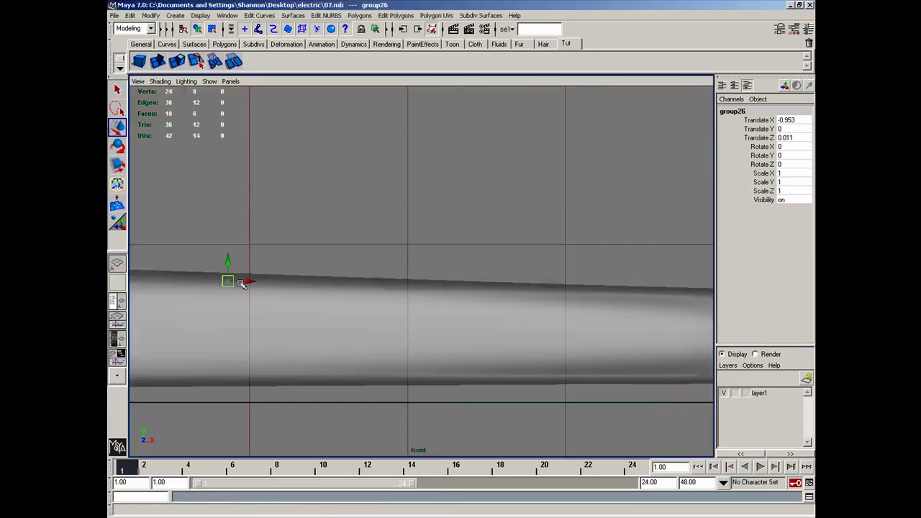
{"action": "middle_click_drag", "start_coordinate": [270, 284], "coordinate": [393, 285], "text": "alt"}
{"action": "left_click_drag", "start_coordinate": [356, 264], "coordinate": [355, 260]}
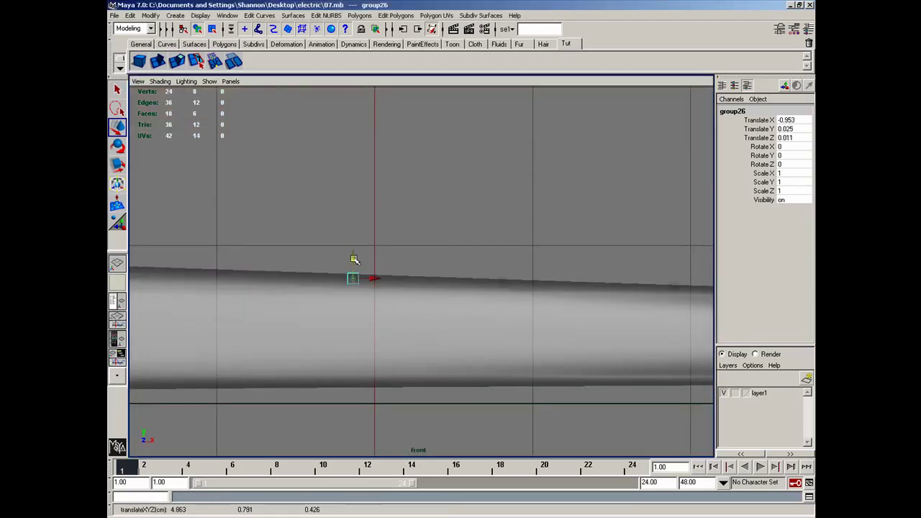
{"action": "middle_click_drag", "start_coordinate": [360, 261], "coordinate": [413, 267], "text": "alt"}
Duplicate the newest fret bar, move the copy about 0.91 toward the body onto the next fret line, and raise it about 0.042.
{"action": "key", "text": "space"}
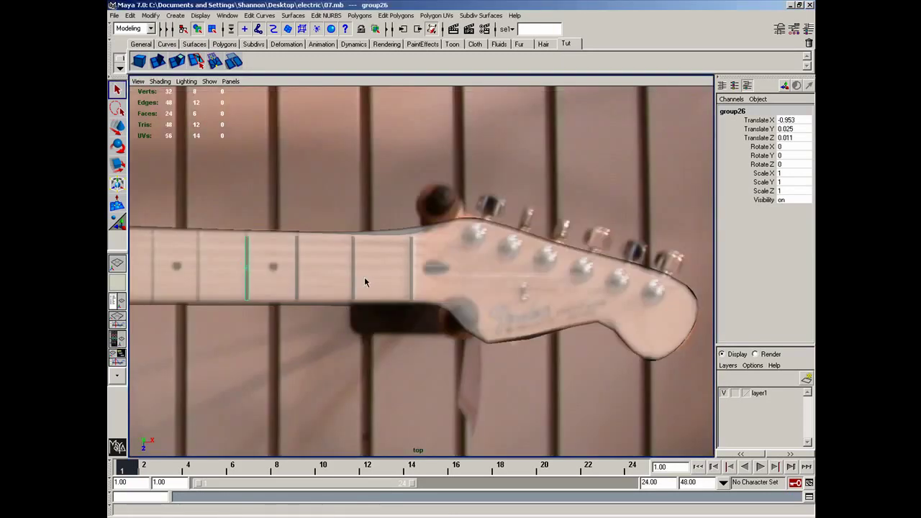
{"action": "key", "text": "w"}
{"action": "middle_click_drag", "start_coordinate": [247, 266], "coordinate": [449, 242], "text": "alt"}
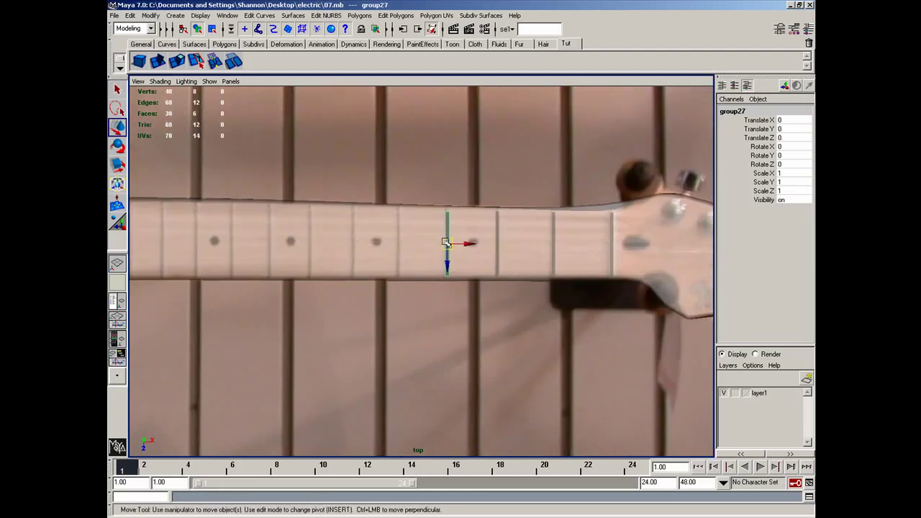
{"action": "left_click_drag", "start_coordinate": [449, 242], "coordinate": [394, 258]}
{"action": "key", "text": "space"}
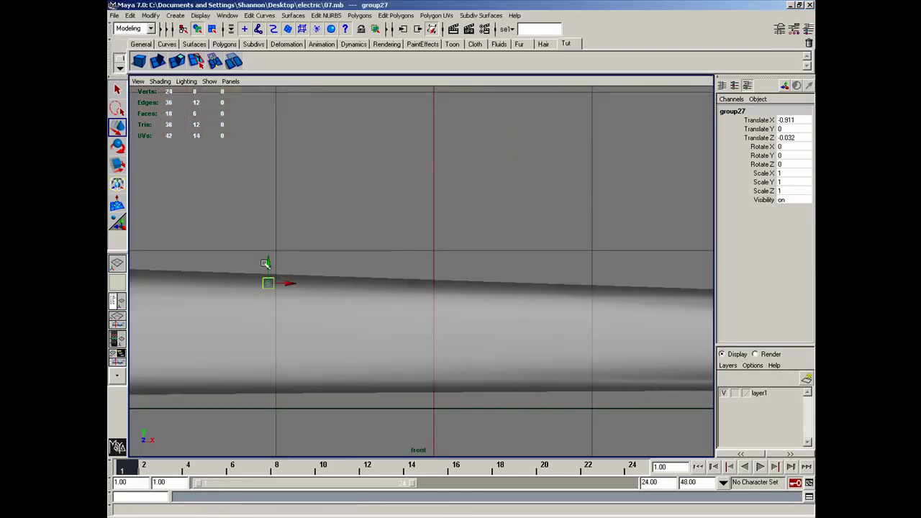
{"action": "left_click_drag", "start_coordinate": [266, 263], "coordinate": [266, 256]}
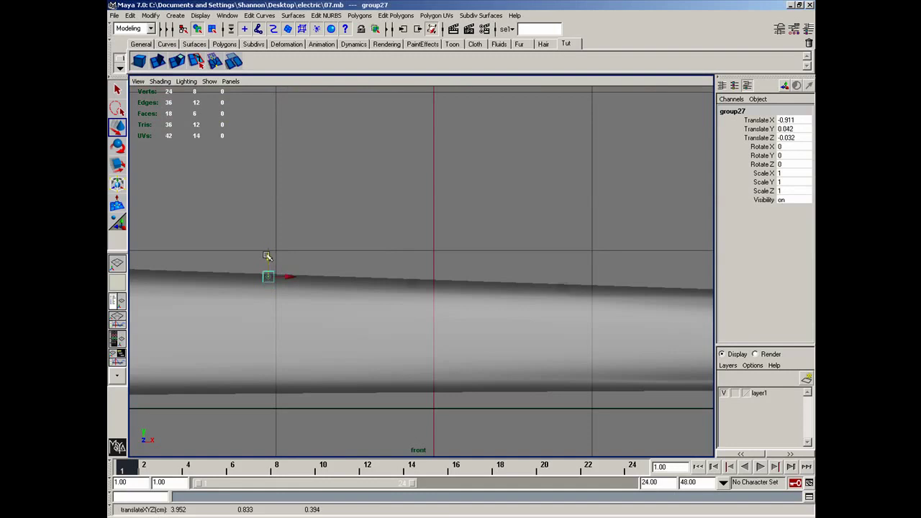
Add another fret bar copy about 0.91 further toward the body and raise it about 0.039 onto the neck's upper surface.
{"action": "middle_click_drag", "start_coordinate": [282, 263], "coordinate": [467, 266], "text": "alt"}
{"action": "middle_click_drag", "start_coordinate": [406, 275], "coordinate": [490, 269], "text": "alt"}
{"action": "key", "text": "space"}
{"action": "left_click_drag", "start_coordinate": [488, 268], "coordinate": [464, 269]}
{"action": "middle_click_drag", "start_coordinate": [390, 272], "coordinate": [474, 277], "text": "alt"}
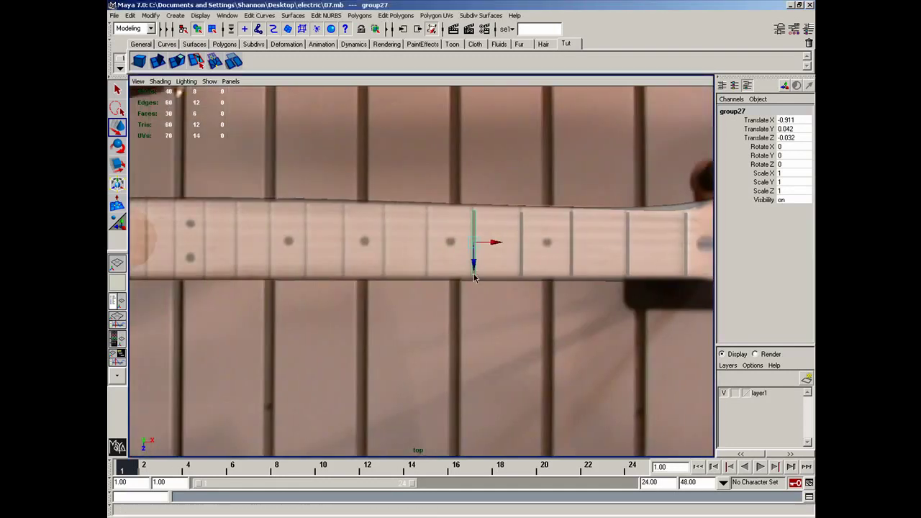
{"action": "key", "text": "ctrl+d"}
{"action": "key", "text": "w"}
{"action": "left_click_drag", "start_coordinate": [491, 242], "coordinate": [371, 254]}
{"action": "key", "text": "space"}
{"action": "key", "text": "space"}
{"action": "mouse_move", "coordinate": [428, 248]}
{"action": "left_mouse_down"}
{"action": "mouse_move", "coordinate": [424, 266]}
{"action": "mouse_move", "coordinate": [392, 242]}
{"action": "mouse_move", "coordinate": [382, 264]}
{"action": "mouse_move", "coordinate": [356, 263]}
{"action": "left_mouse_up"}
{"action": "key", "text": "space"}
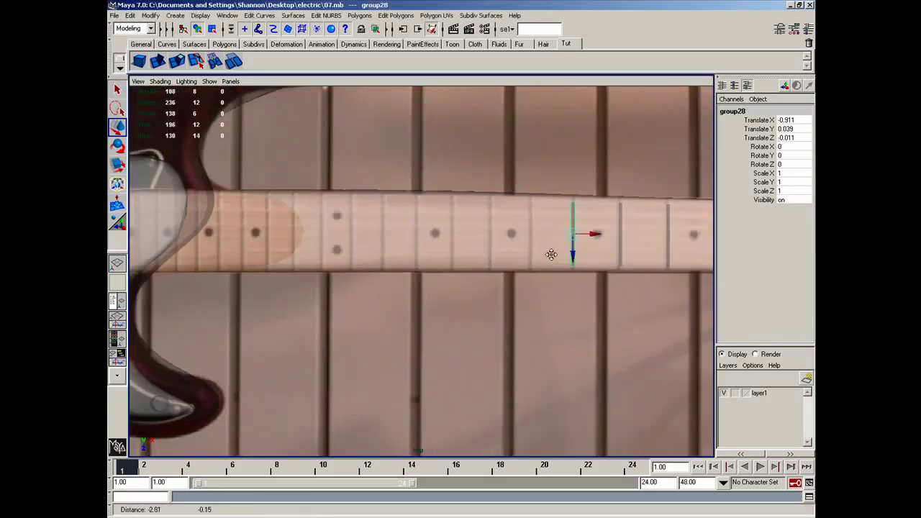
{"action": "middle_click_drag", "start_coordinate": [551, 254], "coordinate": [516, 252], "text": "alt"}
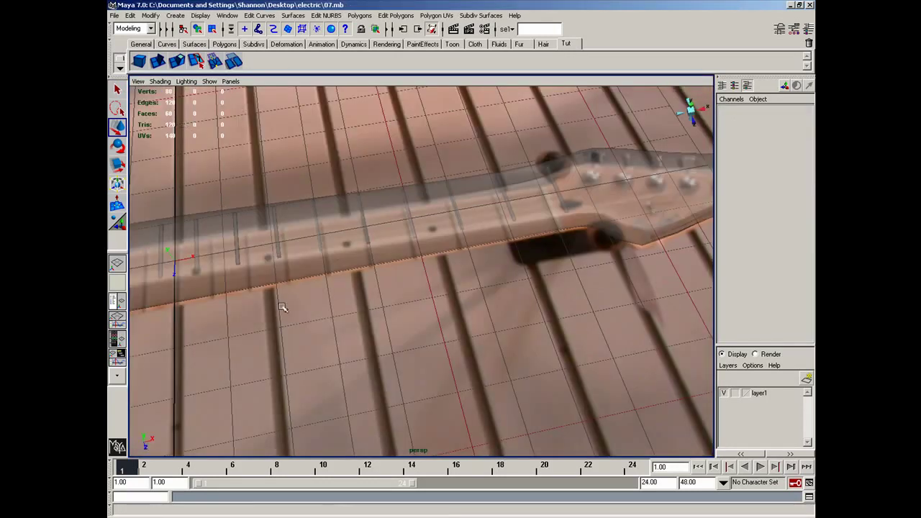
Turn off X-ray shading in the perspective view so the neck displays as solid.
{"action": "middle_click_drag", "start_coordinate": [282, 308], "coordinate": [298, 306], "text": "alt"}
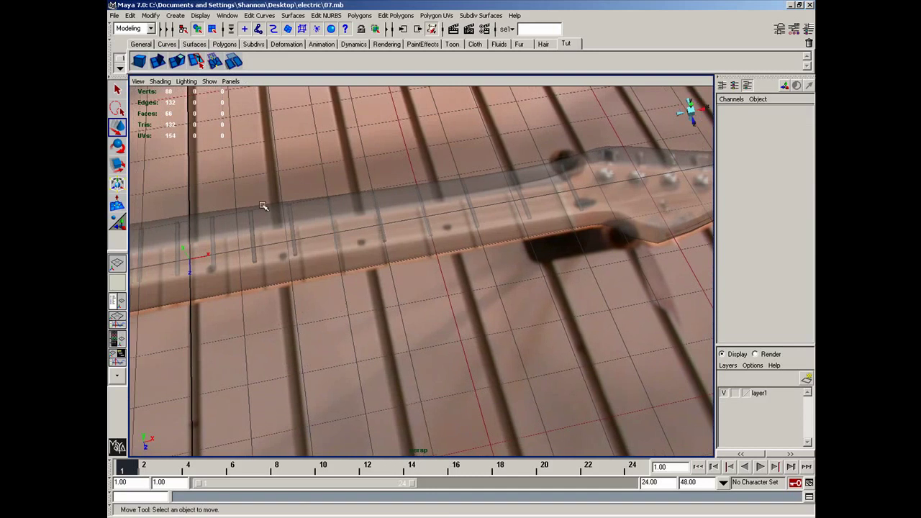
{"action": "left_click", "coordinate": [160, 81]}
{"action": "left_click", "coordinate": [180, 196]}
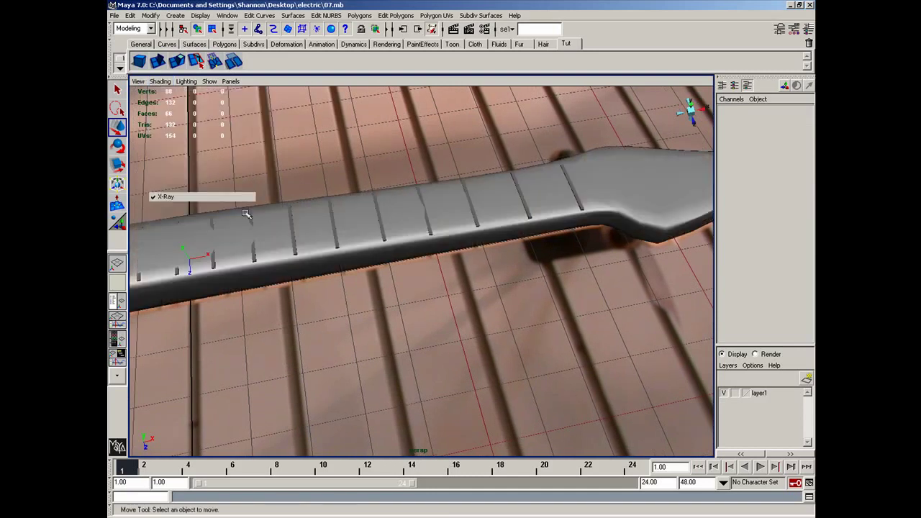
Raise the sunken fret bar beside the tip of the body's horn to Y about 0.857.
{"action": "middle_click_drag", "start_coordinate": [246, 214], "coordinate": [409, 222], "text": "alt"}
{"action": "left_click_drag", "start_coordinate": [408, 222], "coordinate": [284, 234], "text": "alt"}
{"action": "middle_click_drag", "start_coordinate": [284, 234], "coordinate": [373, 227], "text": "alt"}
{"action": "middle_click_drag", "start_coordinate": [276, 243], "coordinate": [321, 242], "text": "alt"}
{"action": "middle_click_drag", "start_coordinate": [241, 261], "coordinate": [294, 248], "text": "alt"}
{"action": "middle_click_drag", "start_coordinate": [387, 235], "coordinate": [423, 225], "text": "alt"}
{"action": "left_click_drag", "start_coordinate": [423, 225], "coordinate": [319, 233], "text": "alt"}
{"action": "left_click", "coordinate": [328, 263]}
{"action": "key", "text": "f"}
{"action": "left_click_drag", "start_coordinate": [424, 251], "coordinate": [422, 246]}
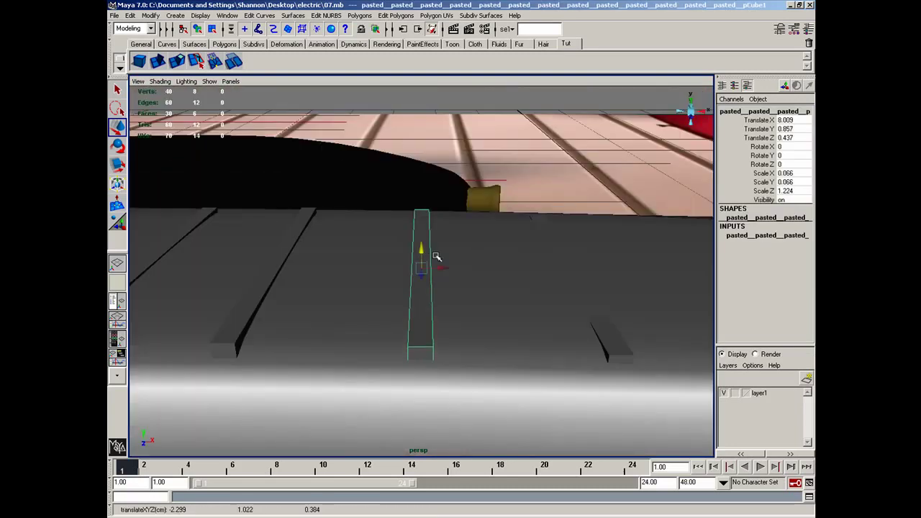
Raise the next two fret bars toward the headstock above the neck surface, the first to Y about 0.852.
{"action": "middle_click_drag", "start_coordinate": [461, 251], "coordinate": [308, 254], "text": "alt"}
{"action": "left_click", "coordinate": [361, 329]}
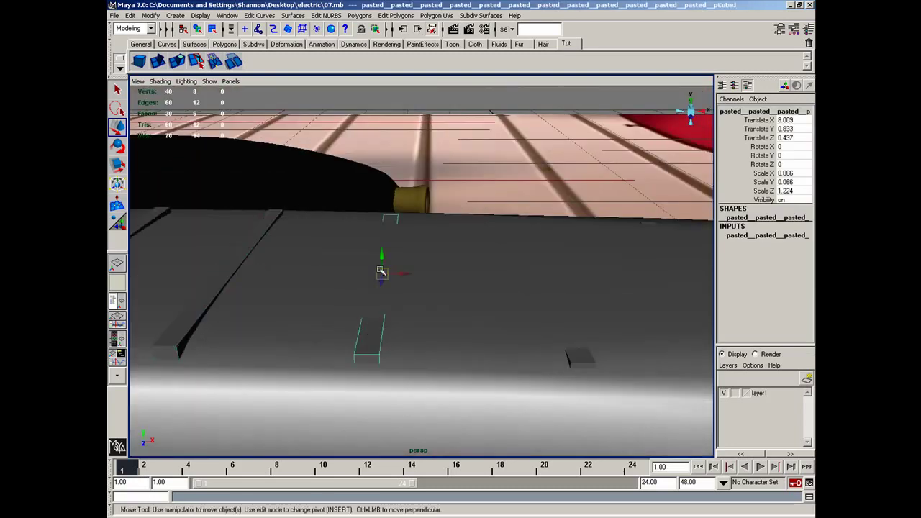
{"action": "left_click_drag", "start_coordinate": [383, 257], "coordinate": [383, 252]}
{"action": "middle_click_drag", "start_coordinate": [483, 305], "coordinate": [353, 287], "text": "alt"}
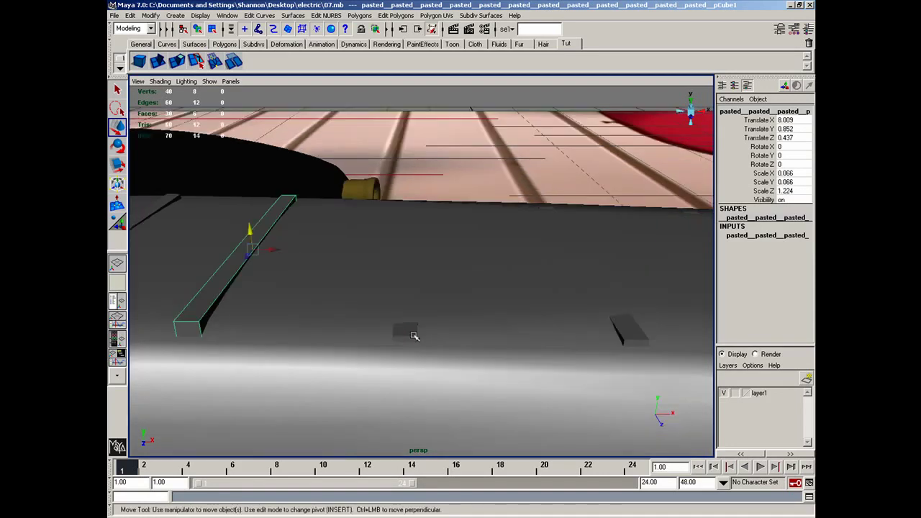
{"action": "left_click", "coordinate": [413, 331]}
{"action": "left_click_drag", "start_coordinate": [409, 242], "coordinate": [409, 235]}
Raise the following two fret bars toward the headstock to Y about 0.818 and 0.798.
{"action": "middle_click_drag", "start_coordinate": [468, 307], "coordinate": [325, 305], "text": "alt"}
{"action": "left_click", "coordinate": [447, 317]}
{"action": "left_click_drag", "start_coordinate": [445, 241], "coordinate": [442, 237]}
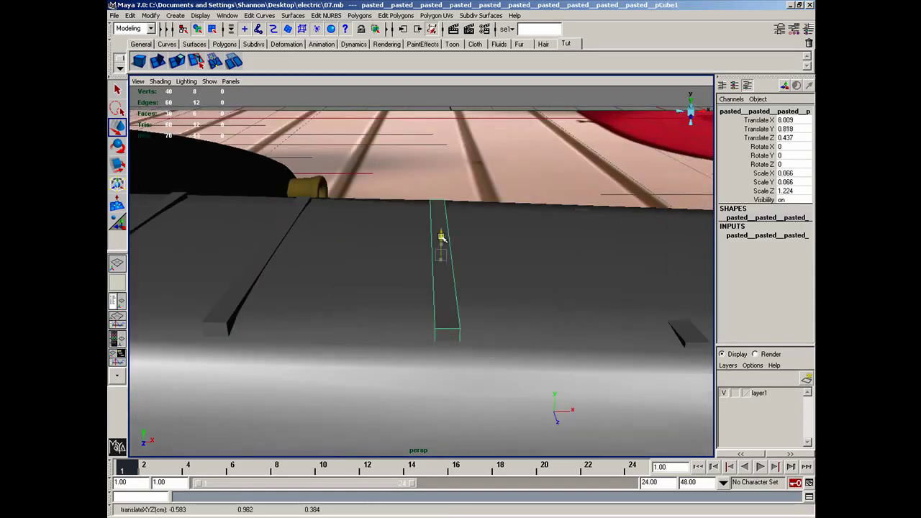
{"action": "middle_click_drag", "start_coordinate": [467, 300], "coordinate": [300, 270], "text": "alt"}
{"action": "left_click", "coordinate": [397, 278]}
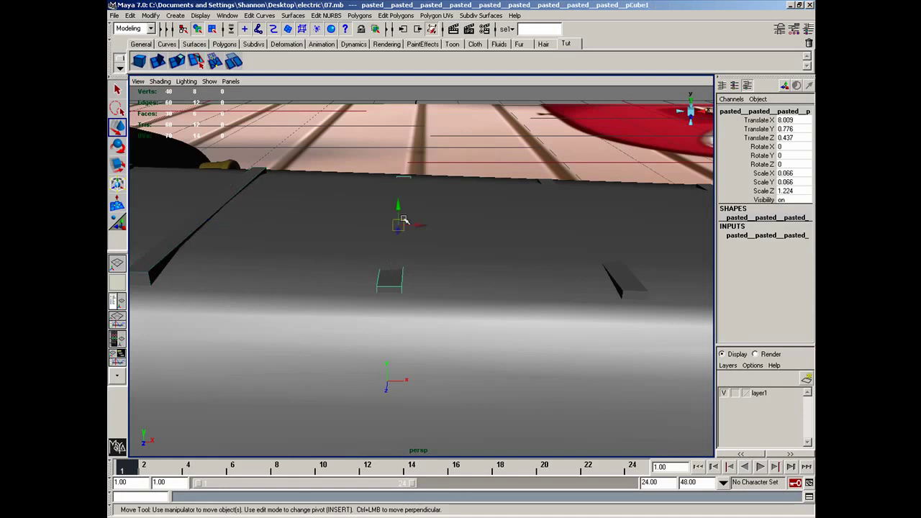
{"action": "left_click_drag", "start_coordinate": [397, 208], "coordinate": [240, 255]}
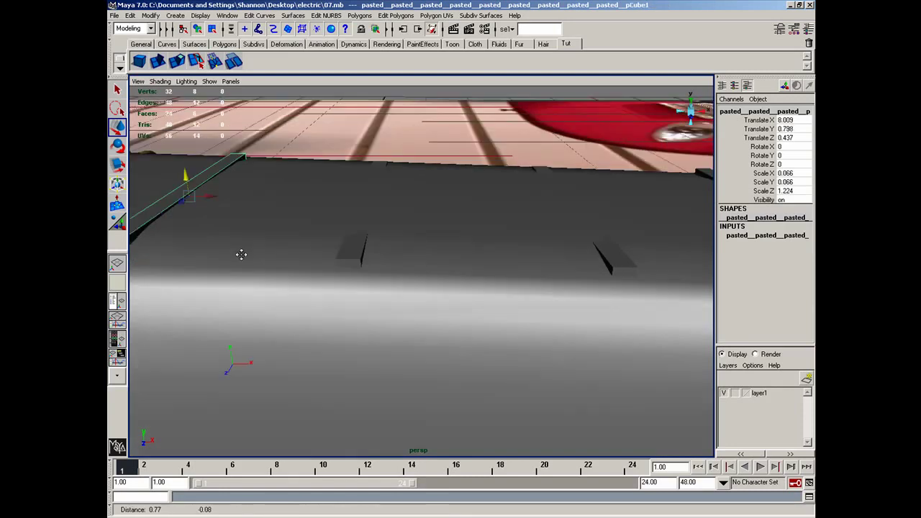
Raise the next two low fret bars toward the headstock to Y about 0.774 and 0.749.
{"action": "left_click", "coordinate": [344, 252]}
{"action": "left_click_drag", "start_coordinate": [364, 189], "coordinate": [365, 183]}
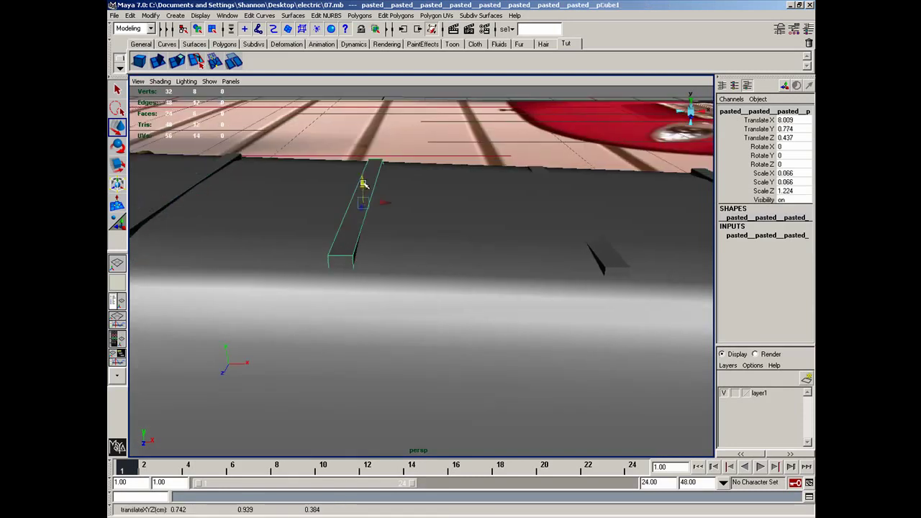
{"action": "middle_click_drag", "start_coordinate": [469, 266], "coordinate": [461, 265], "text": "alt"}
{"action": "left_click_drag", "start_coordinate": [461, 264], "coordinate": [366, 257], "text": "alt"}
{"action": "left_click_drag", "start_coordinate": [376, 200], "coordinate": [379, 191]}
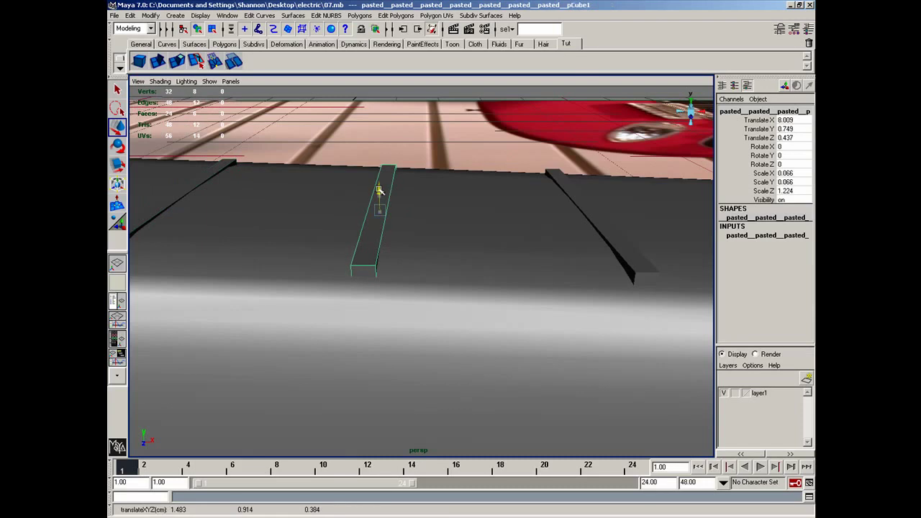
Raise the remaining low fret bar closer to the nut to Y about 0.717.
{"action": "middle_click_drag", "start_coordinate": [422, 287], "coordinate": [309, 284], "text": "alt"}
{"action": "middle_click_drag", "start_coordinate": [585, 261], "coordinate": [312, 269], "text": "alt"}
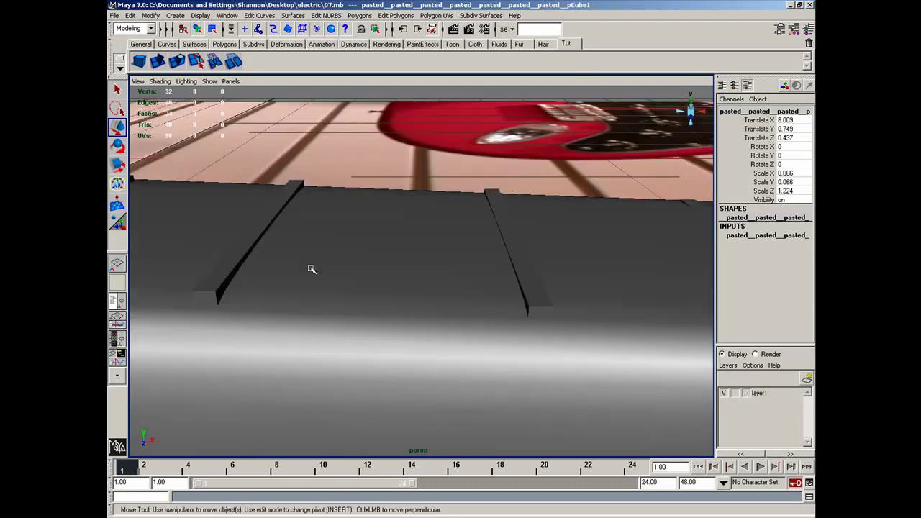
{"action": "middle_click_drag", "start_coordinate": [393, 288], "coordinate": [173, 293], "text": "alt"}
{"action": "left_click", "coordinate": [470, 318]}
{"action": "left_click_drag", "start_coordinate": [463, 236], "coordinate": [463, 231]}
Inspect the last frets up to the nut, clear the selection, and review the whole fretted neck.
{"action": "middle_click_drag", "start_coordinate": [541, 337], "coordinate": [270, 339], "text": "alt"}
{"action": "middle_click_drag", "start_coordinate": [420, 334], "coordinate": [209, 302], "text": "alt"}
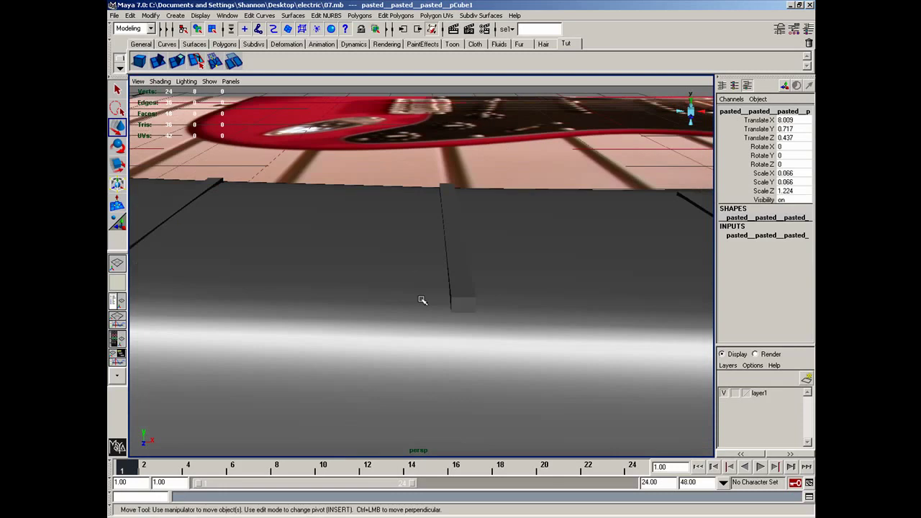
{"action": "middle_click_drag", "start_coordinate": [432, 300], "coordinate": [271, 307], "text": "alt"}
{"action": "middle_click_drag", "start_coordinate": [463, 306], "coordinate": [401, 364], "text": "alt"}
{"action": "scroll", "coordinate": [280, 306], "scroll_direction": "down", "scroll_amount": 8}
{"action": "left_click", "coordinate": [280, 334]}
{"action": "left_click_drag", "start_coordinate": [401, 364], "coordinate": [360, 398], "text": "alt"}
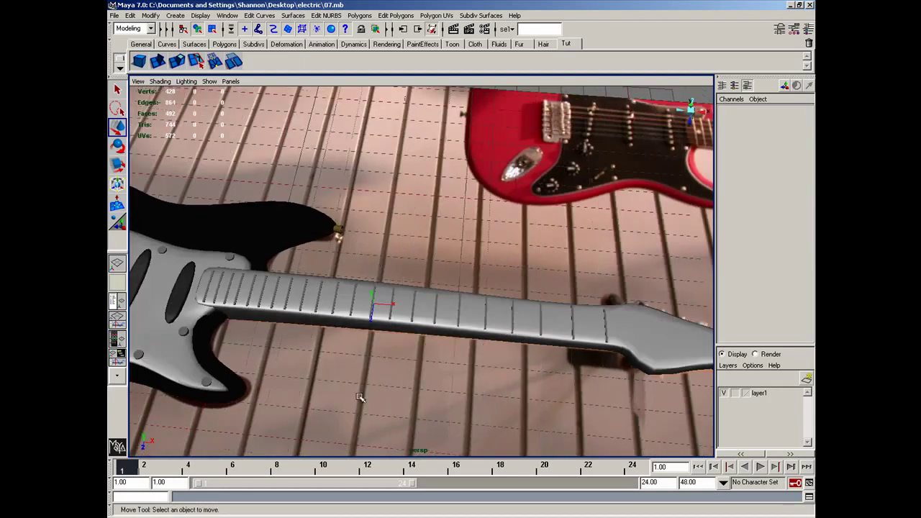